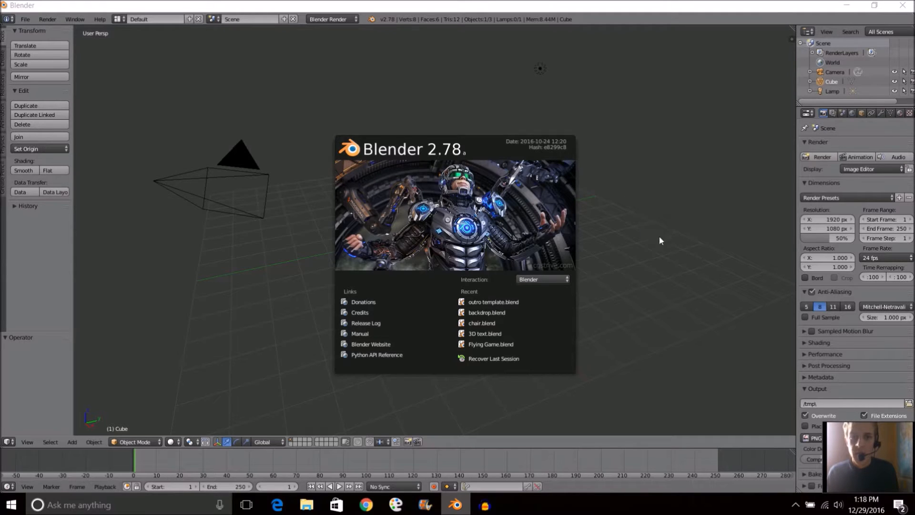
- Dismiss the splash screen and delete the default cube and the lamp from the scene
click(463, 418)
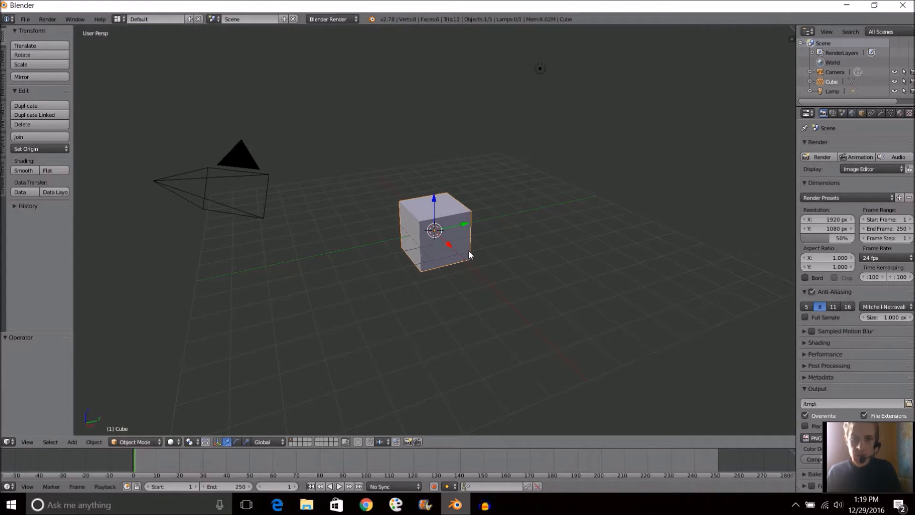
key(x)
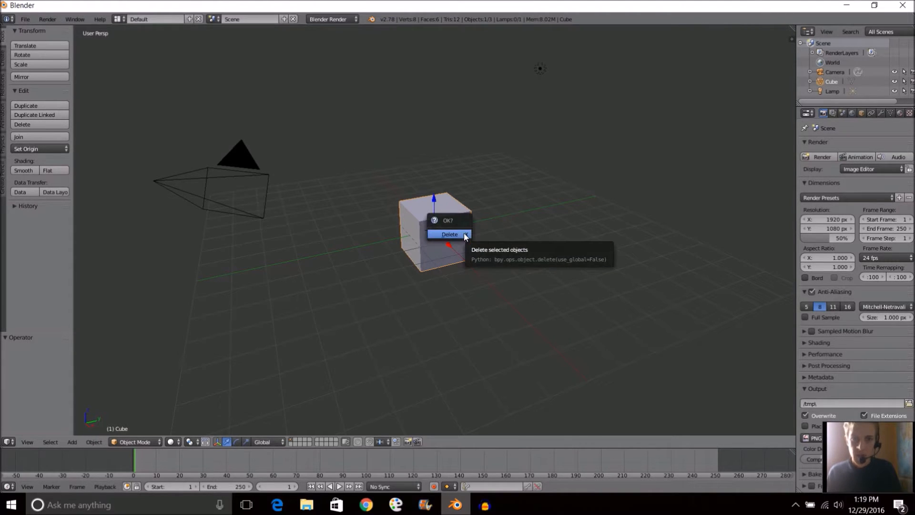
click(464, 233)
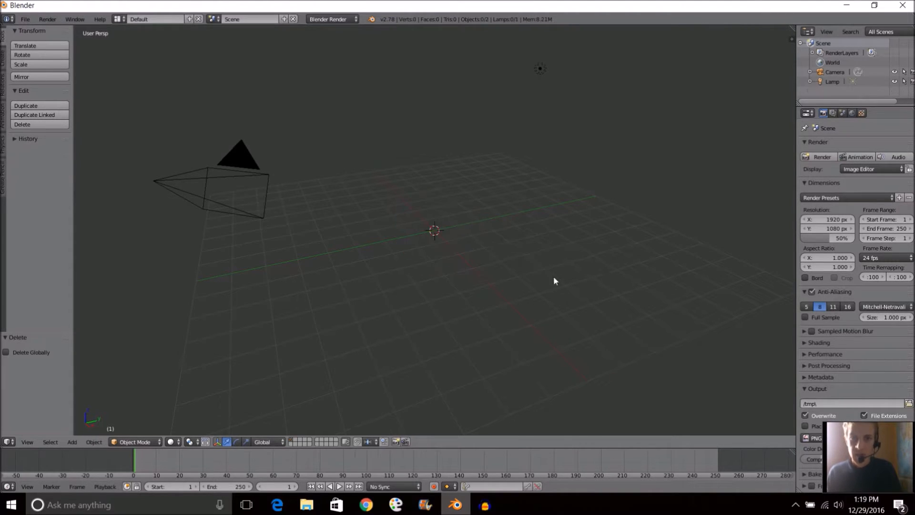
right_click(545, 69)
key(x)
click(546, 70)
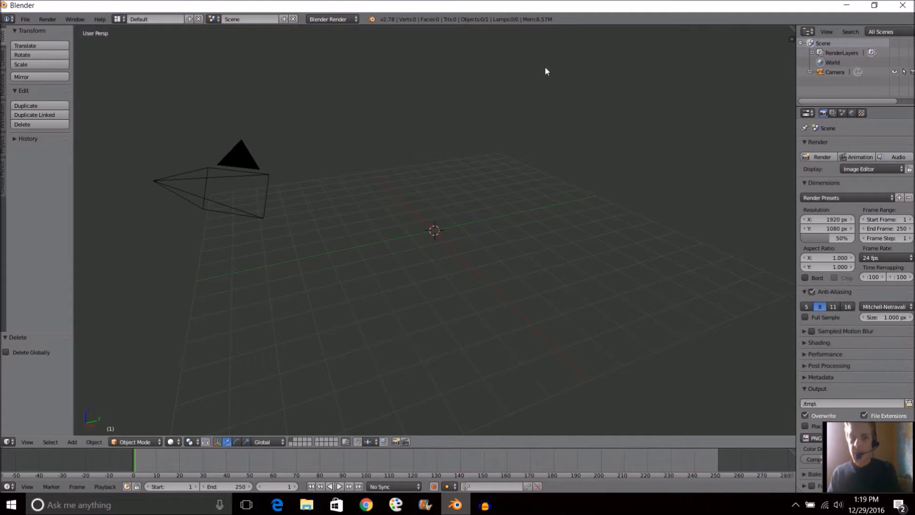
- Clear the camera's rotation and location, and raise it about 3.556 units along the Z axis
right_click(243, 158)
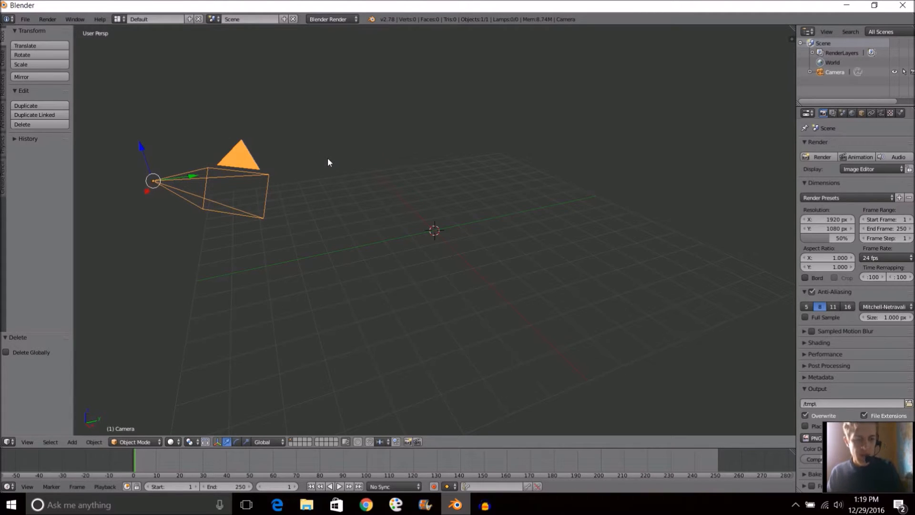
key(alt+r)
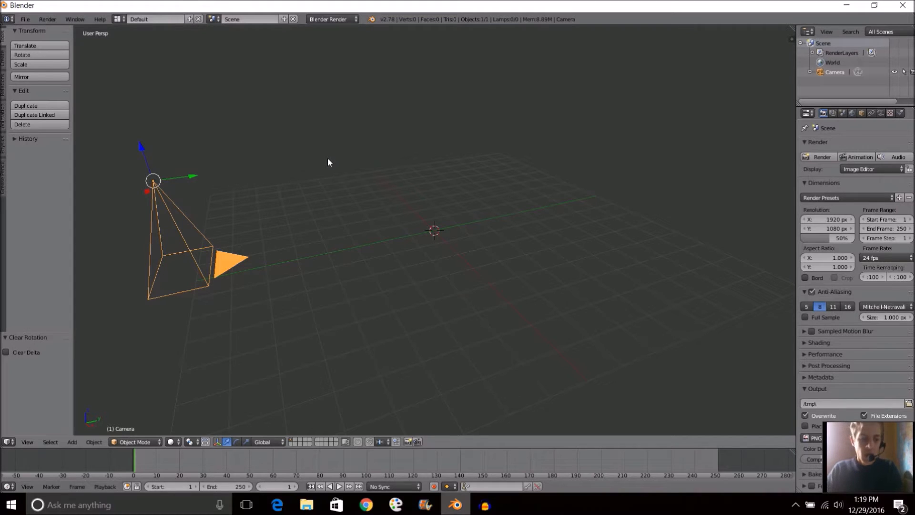
key(alt+g)
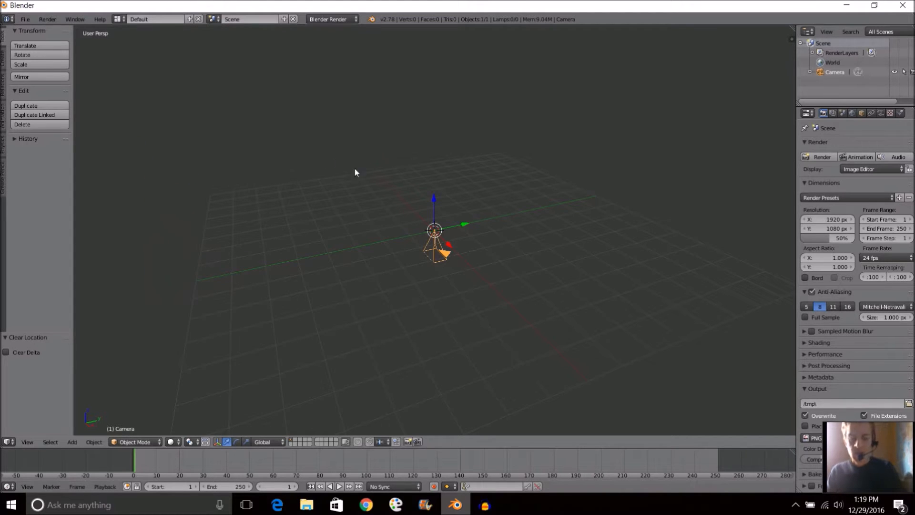
scroll(455, 223, up, 1)
scroll(453, 244, up, 2)
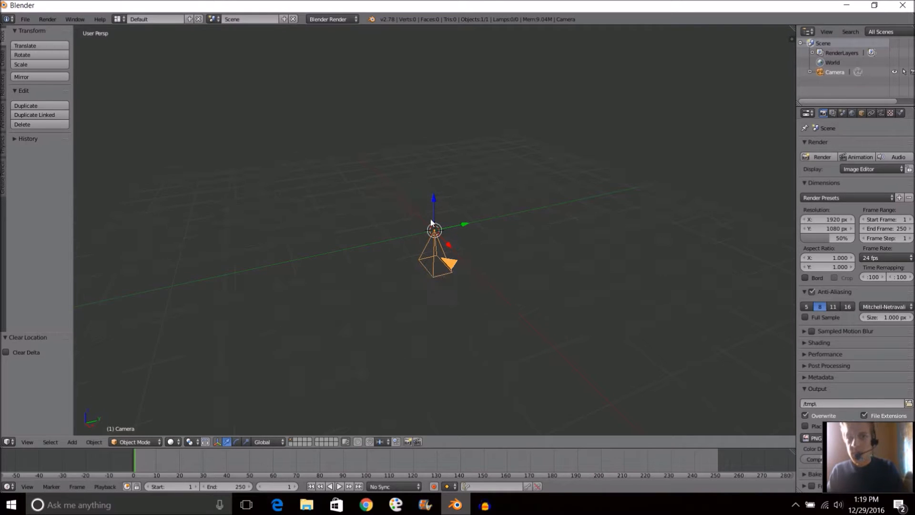
drag(434, 205, 429, 65)
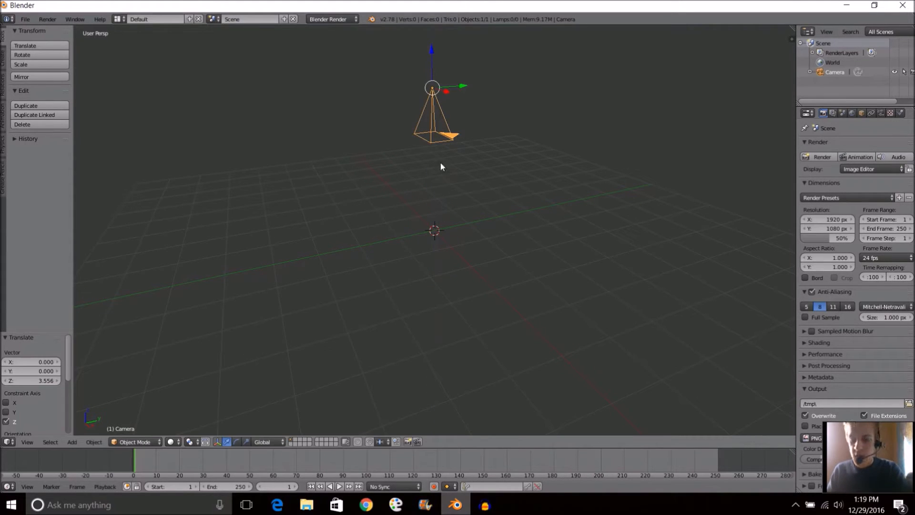
- Look through the camera, widen the properties area, and set the camera's lens type to Orthographic
key(KP_0)
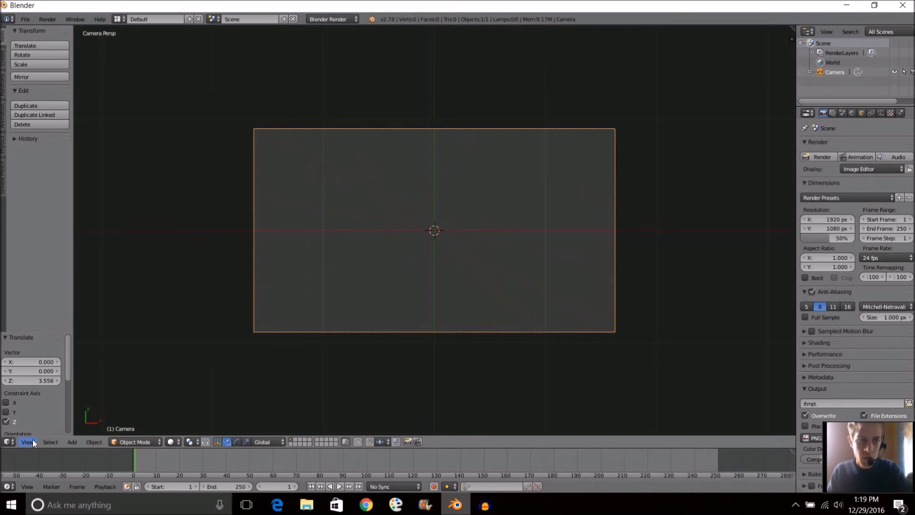
click(31, 441)
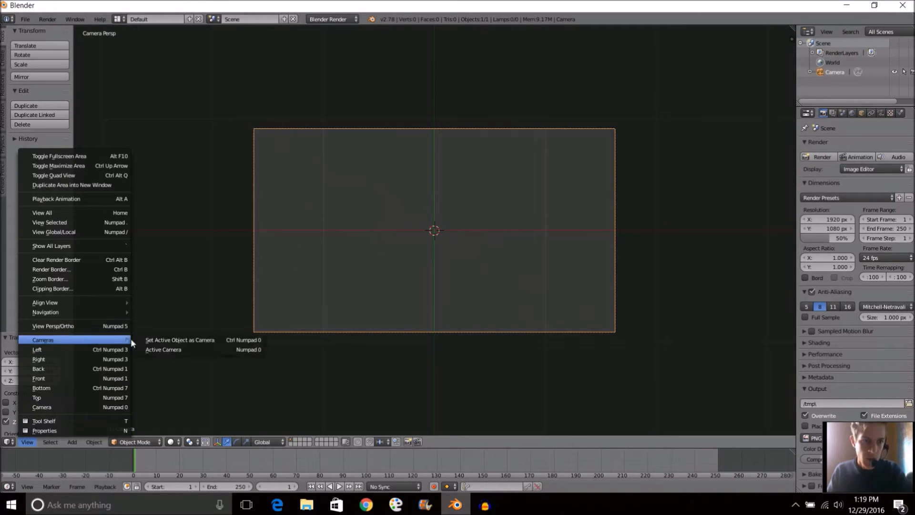
mouse_move(58, 339)
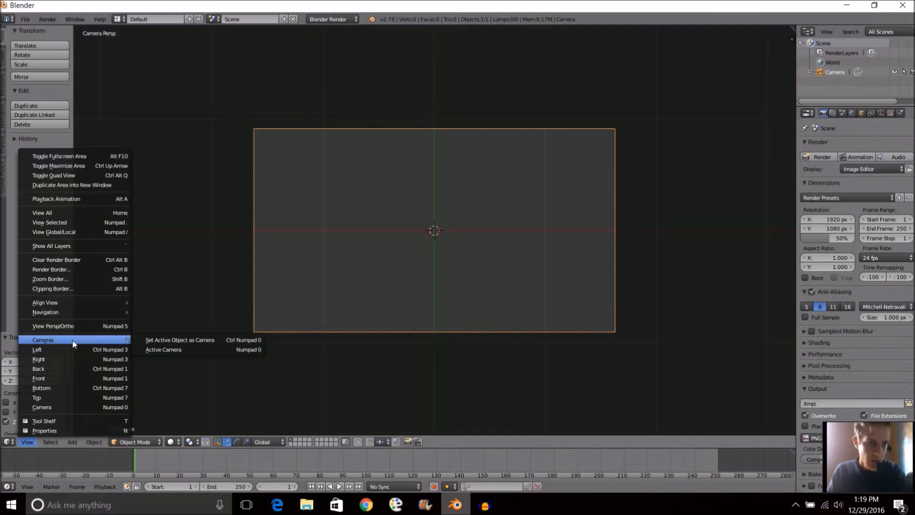
click(56, 440)
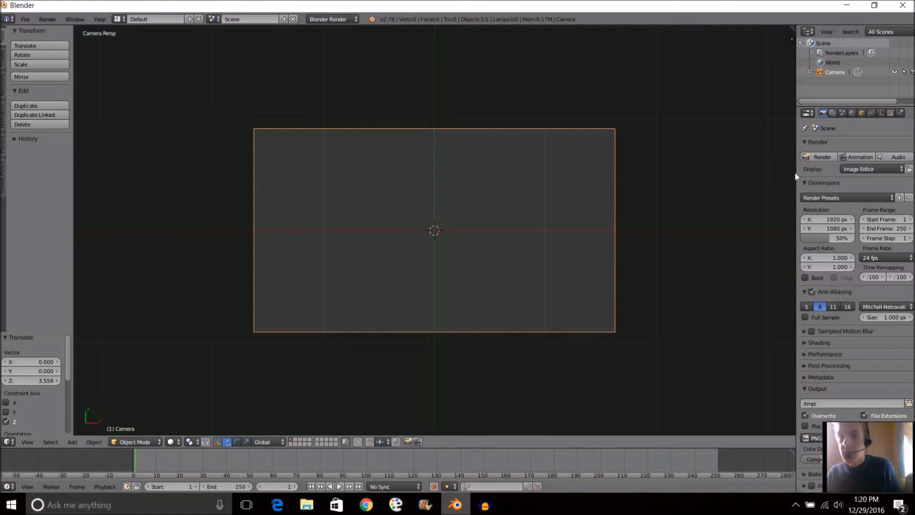
drag(801, 165, 752, 165)
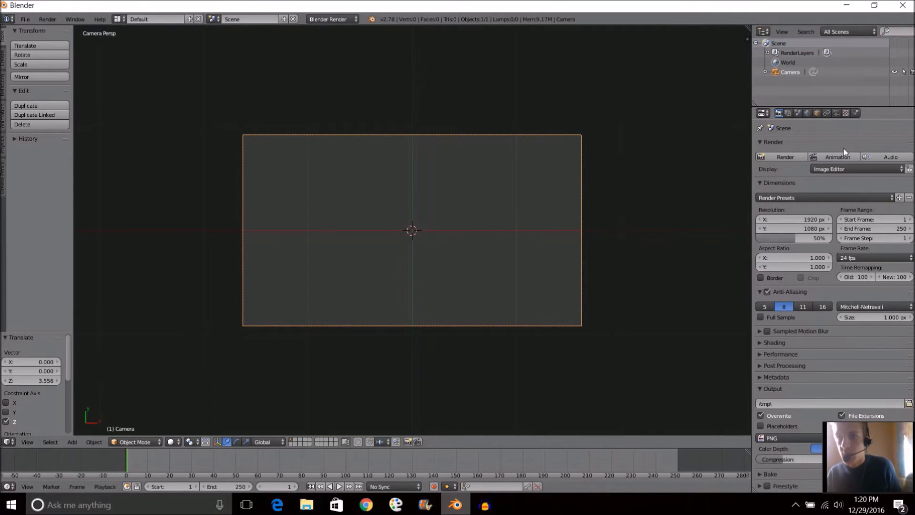
click(836, 114)
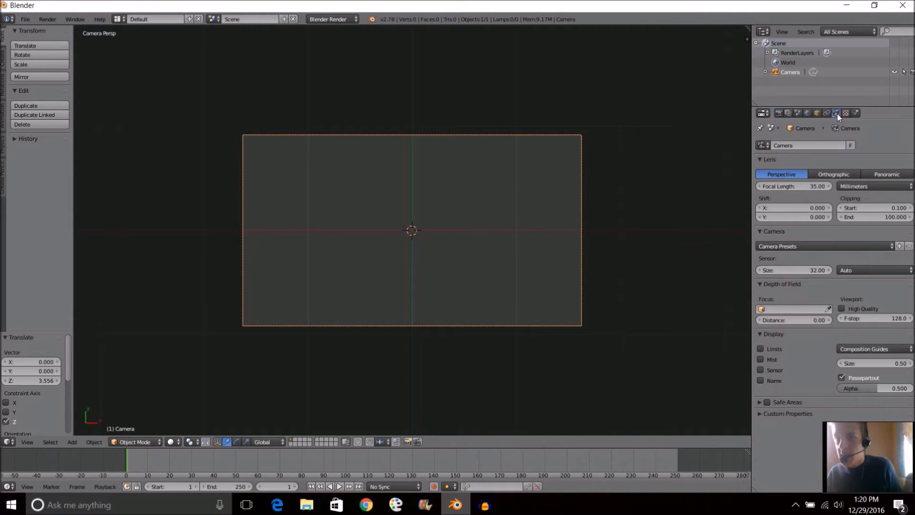
click(841, 175)
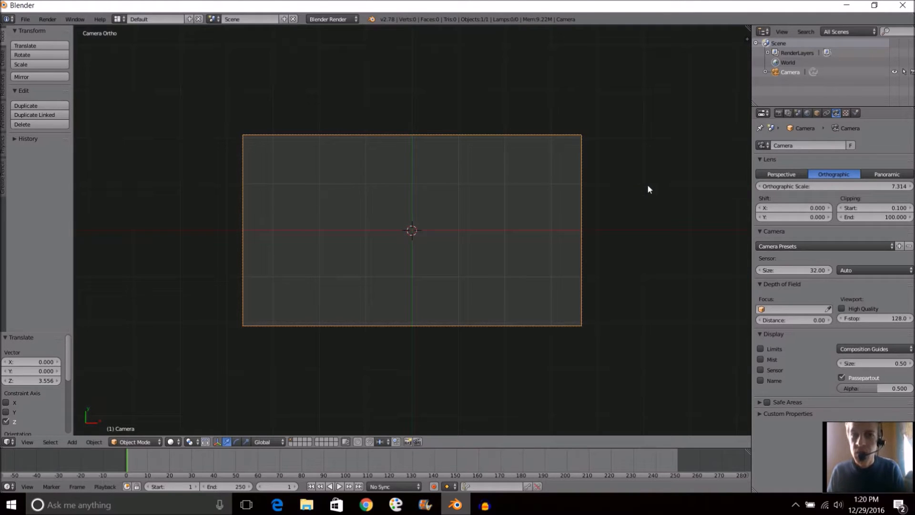
- Set the world's horizon color to a bright green
click(807, 113)
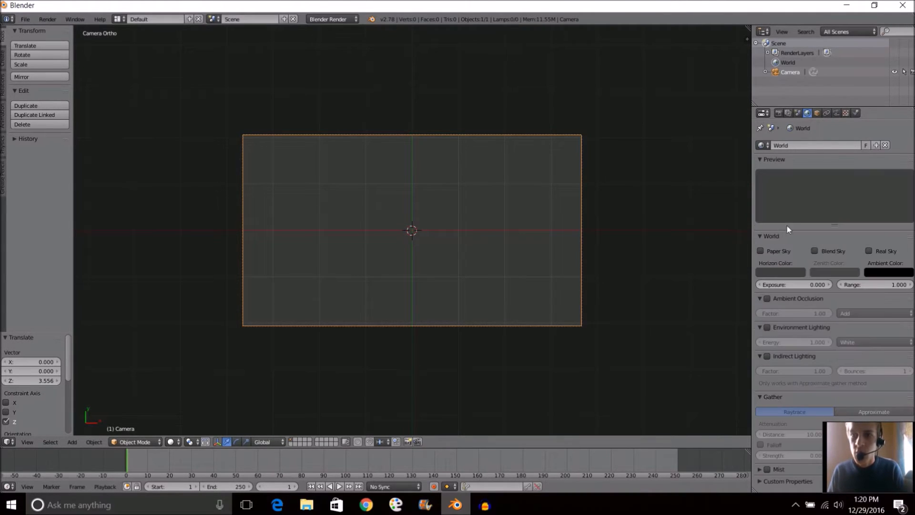
click(785, 273)
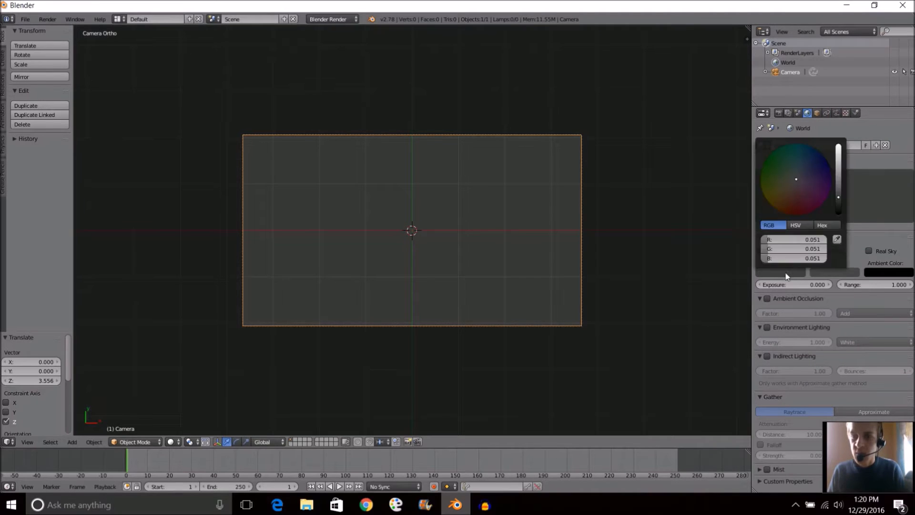
click(801, 274)
drag(839, 199, 838, 149)
drag(786, 179, 773, 162)
- Render a test image to check the background color, and return to the 3D view
key(F12)
scroll(573, 179, down, 3)
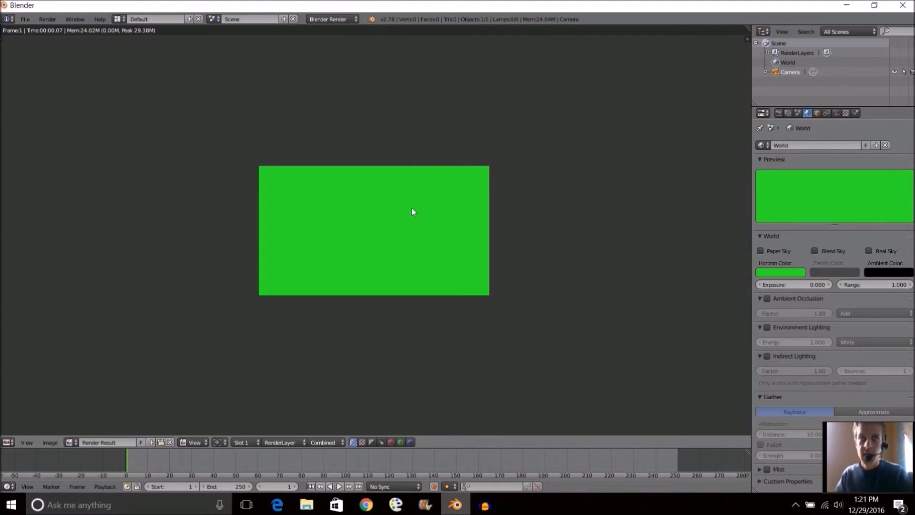
key(Escape)
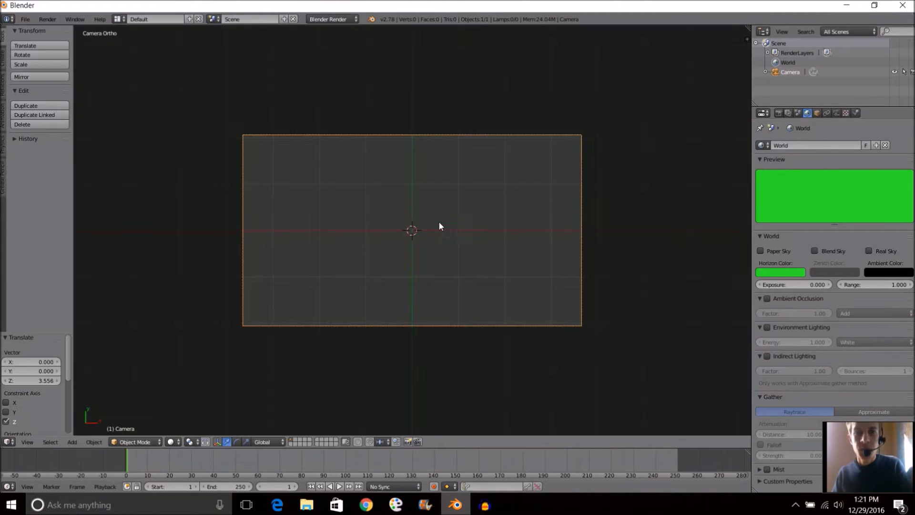
- Leave the camera view and switch the 3D viewport to orthographic projection
key(KP_0)
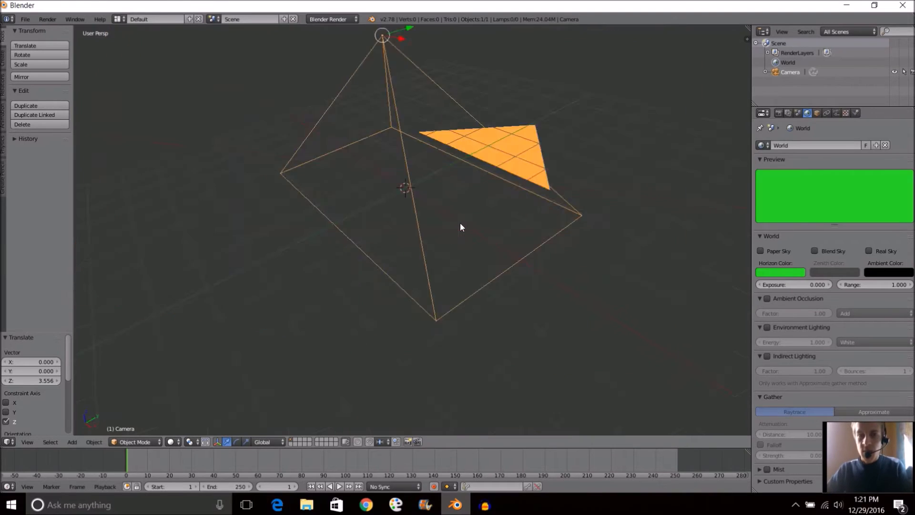
scroll(460, 221, down, 2)
scroll(459, 221, up, 1)
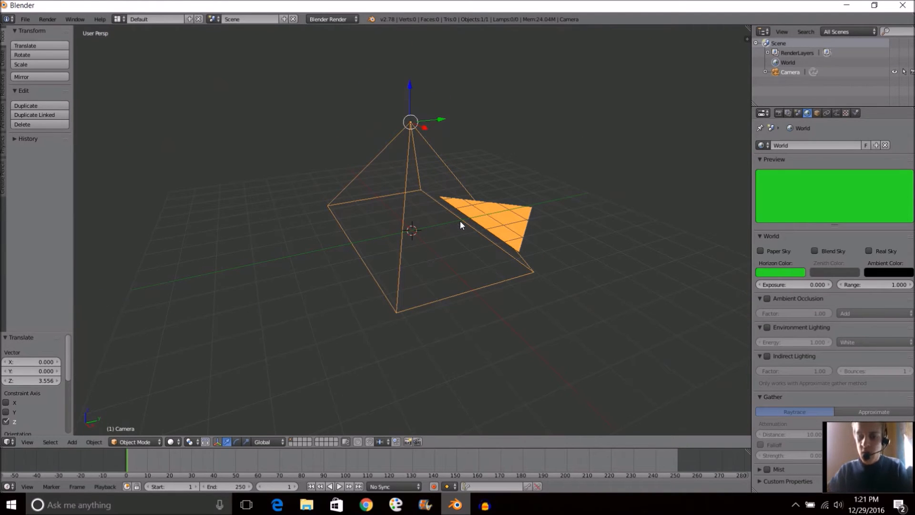
key(KP_5)
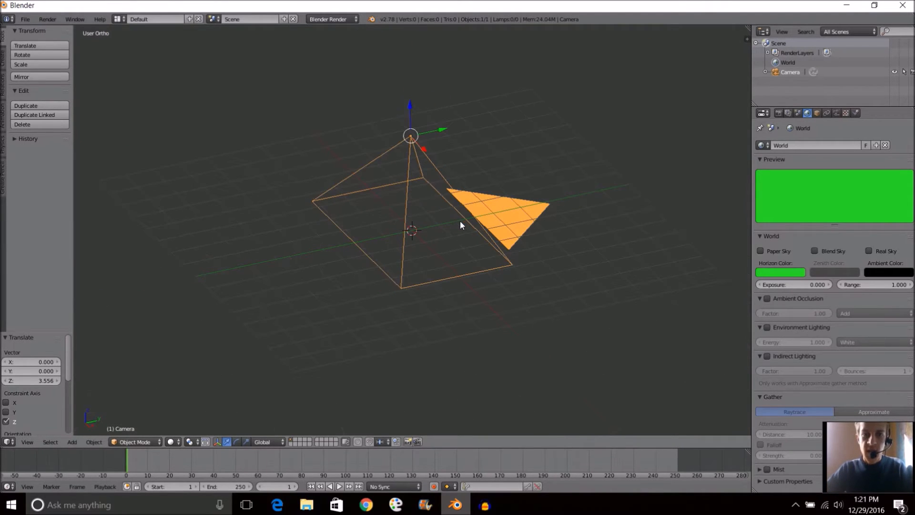
click(27, 441)
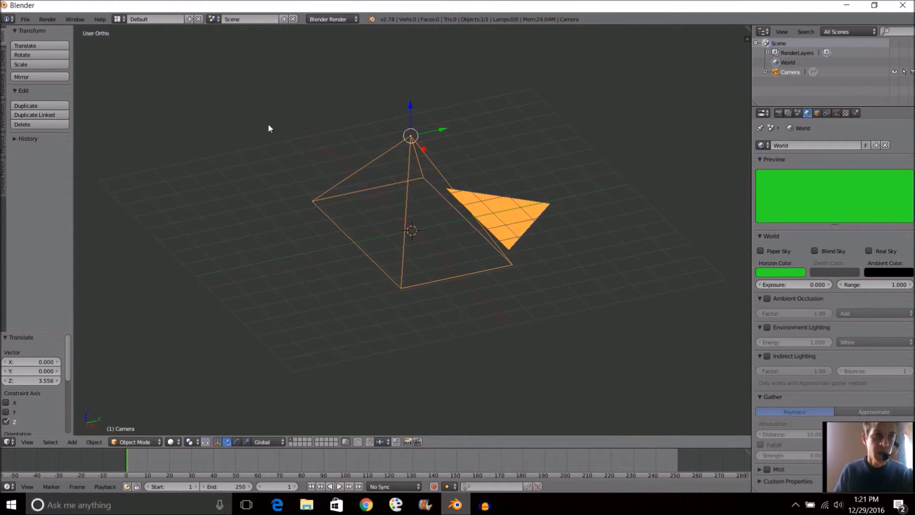
- Search the add-ons in the user preferences for "plane" and make sure Import Images as Planes is enabled
click(25, 19)
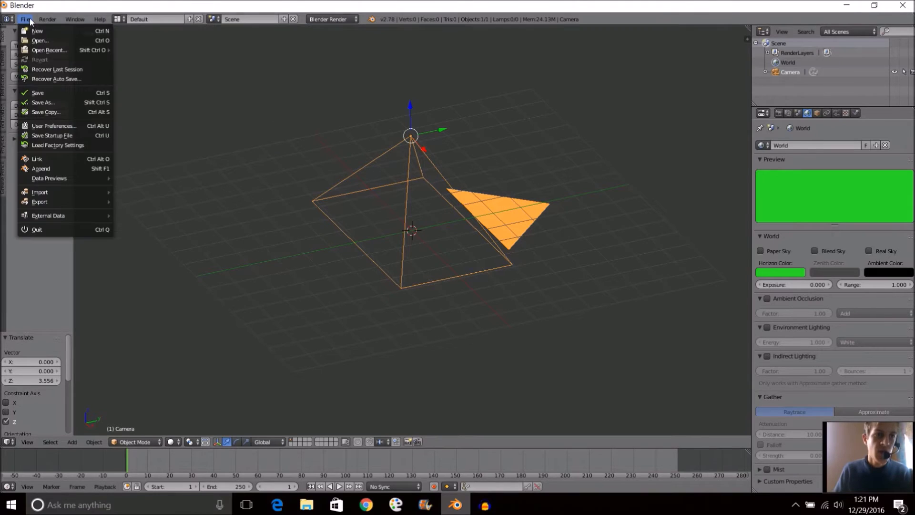
click(45, 127)
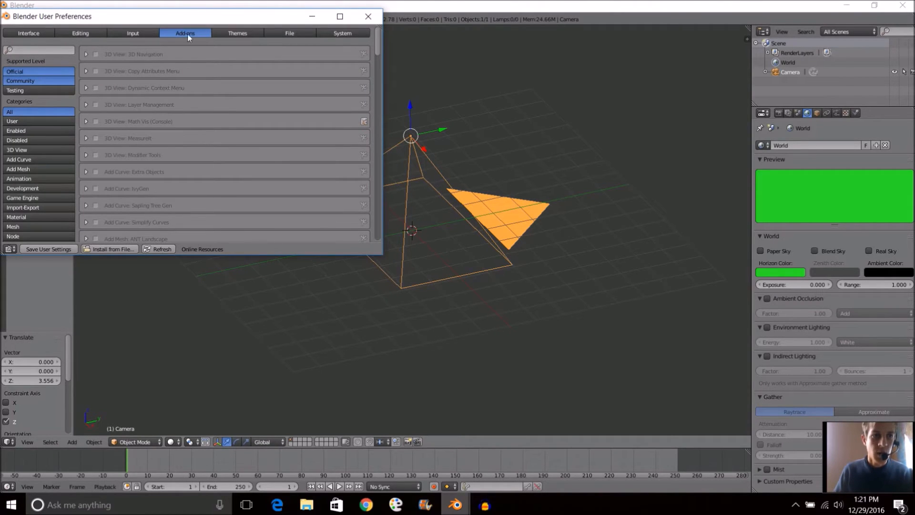
click(51, 50)
text(plane)
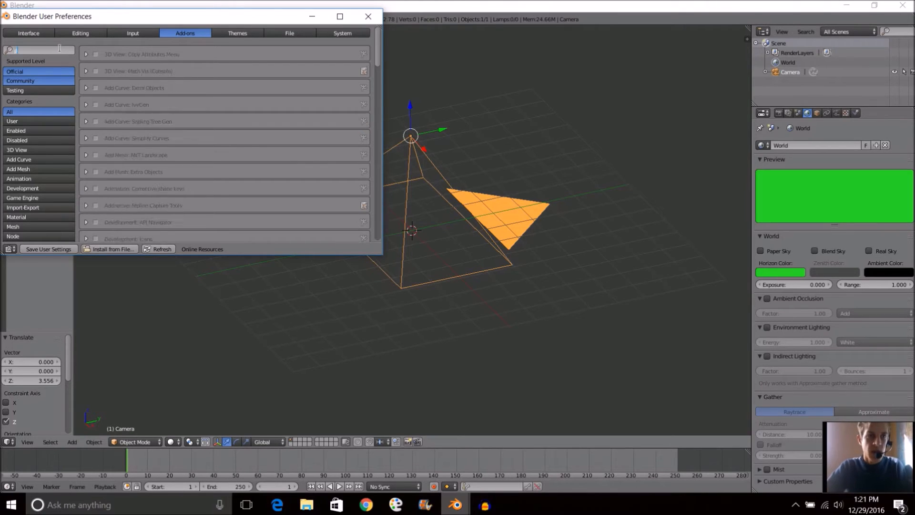
key(Return)
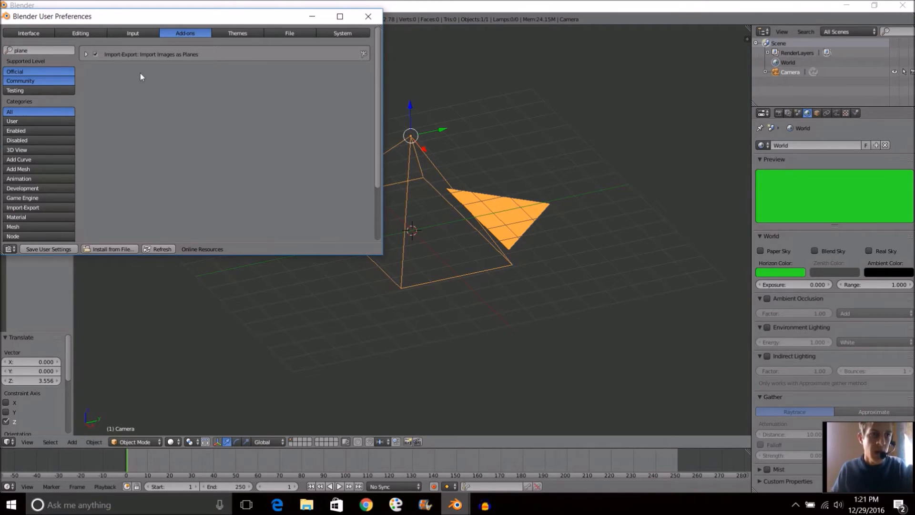
click(96, 54)
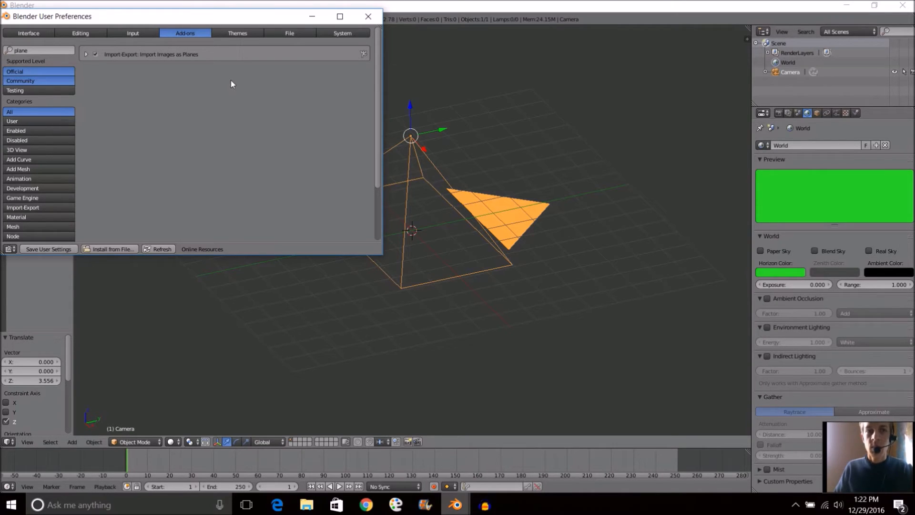
click(369, 17)
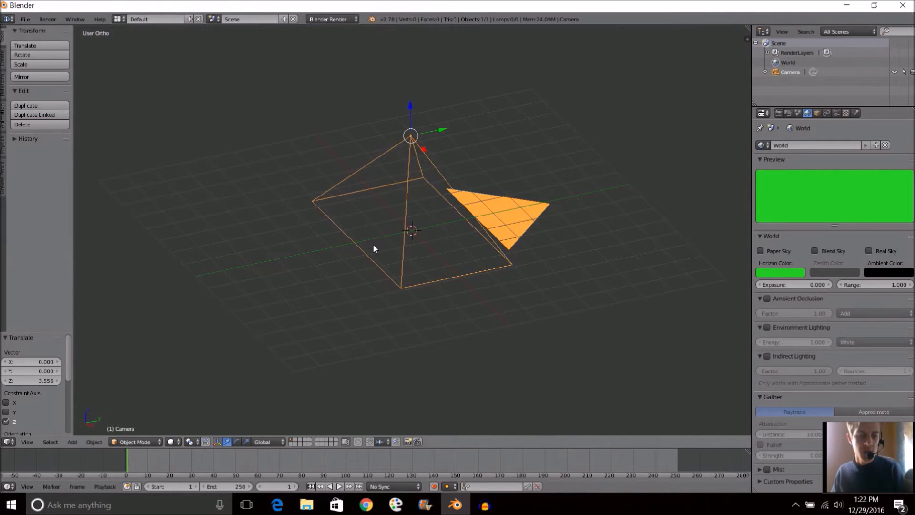
- Import the "unnamed" image from the Downloads folder into the scene as a plane
key(shift+a)
mouse_move(374, 246)
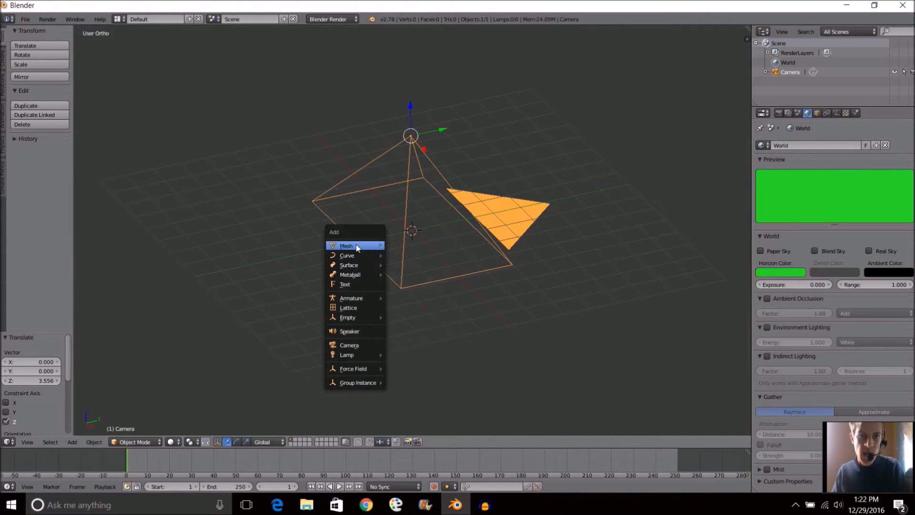
click(433, 345)
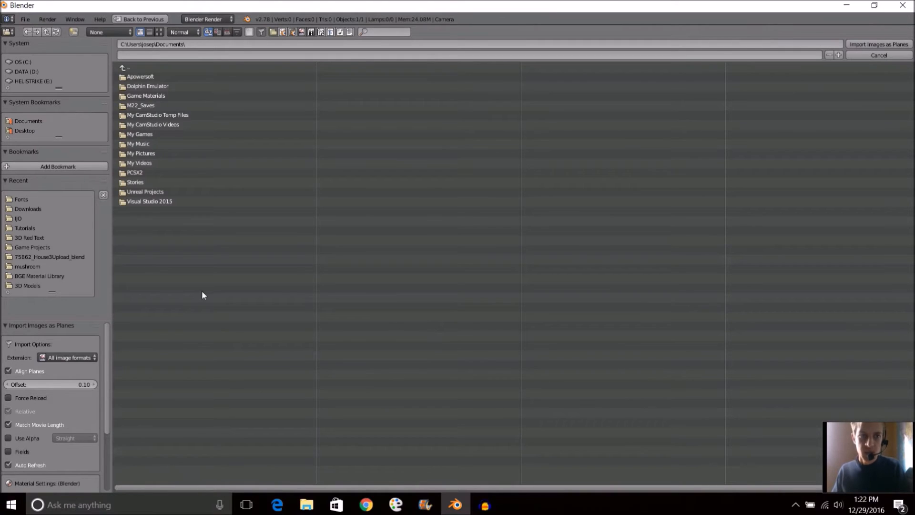
click(33, 209)
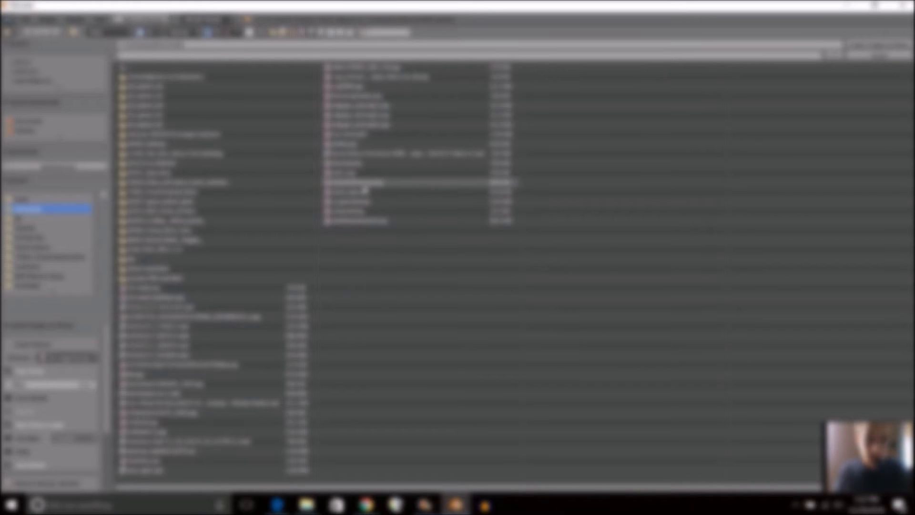
click(358, 211)
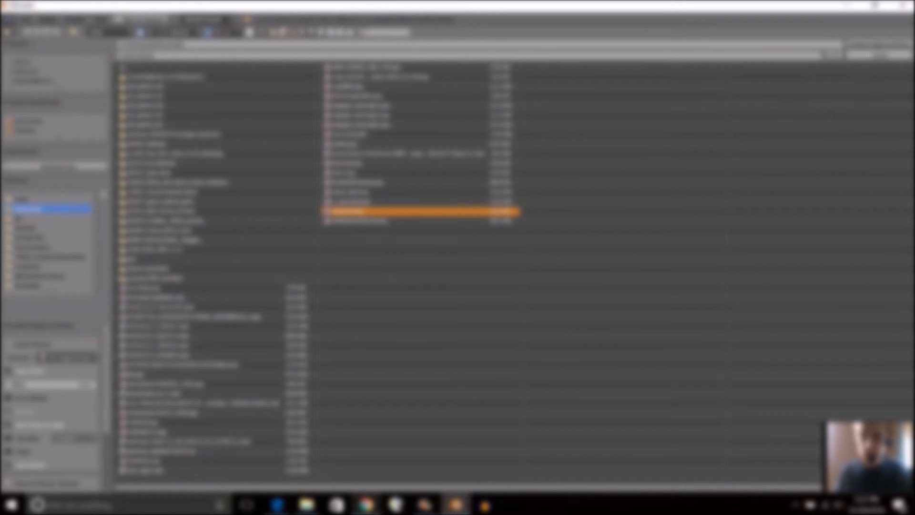
click(860, 45)
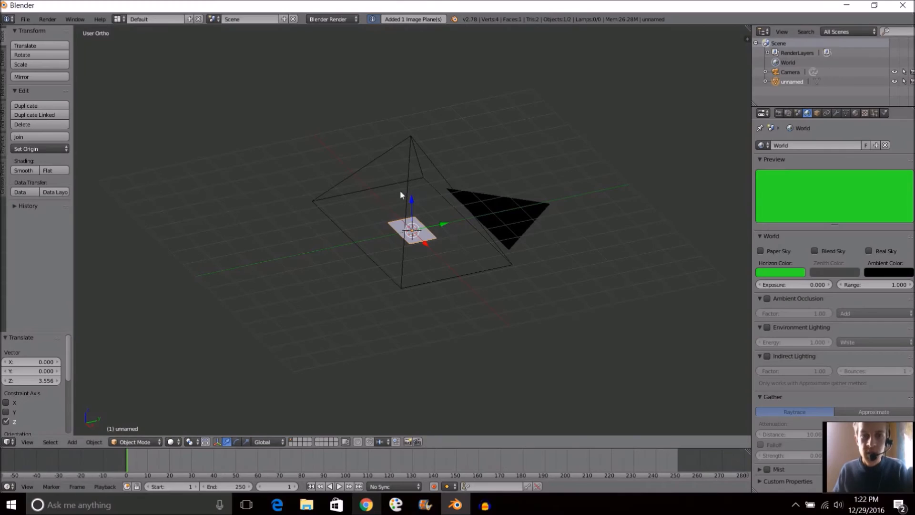
- Set the 3D viewport shading to Texture so the imported plane shows its image
middle_drag(355, 176, 445, 200)
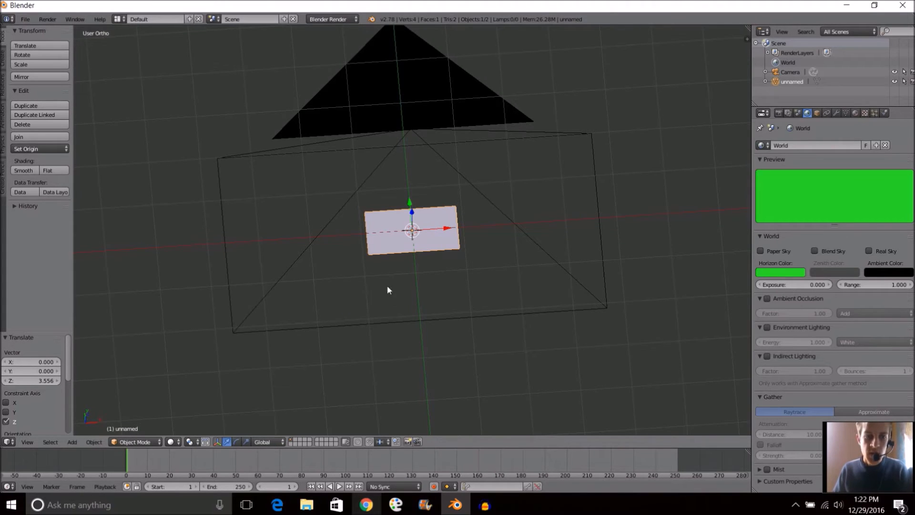
click(176, 441)
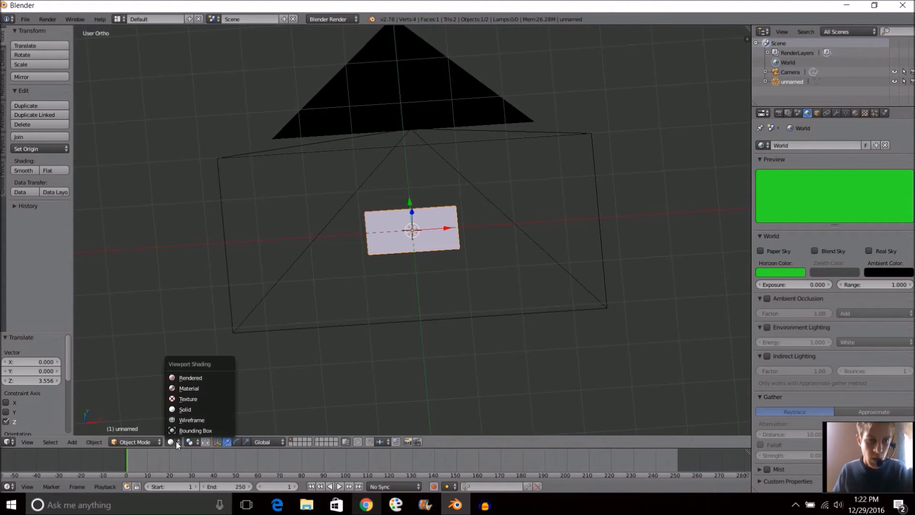
click(186, 398)
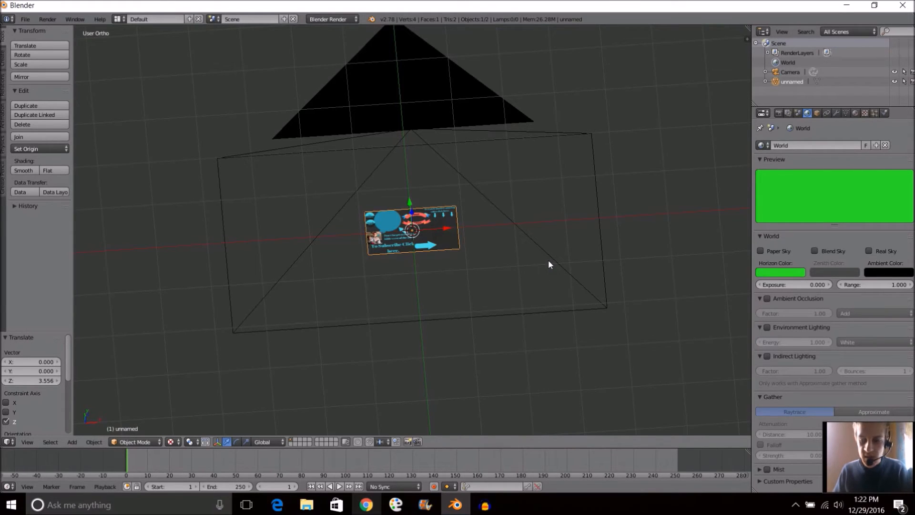
- Look through the camera and scale the image plane by about 4.093 to fill the camera frame
key(KP_0)
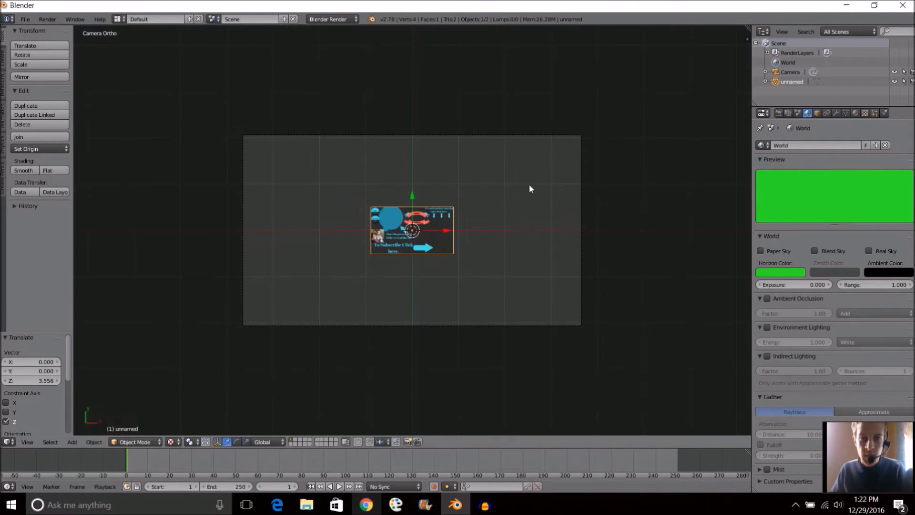
key(s)
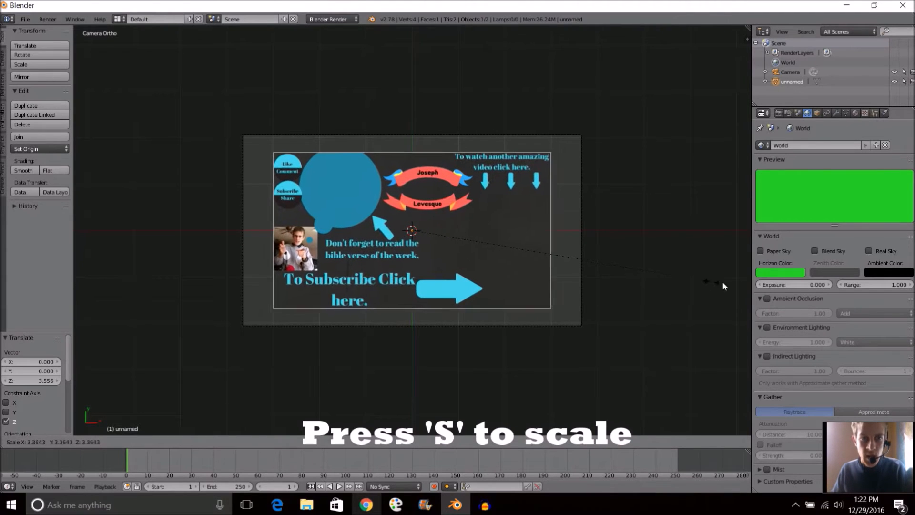
click(101, 287)
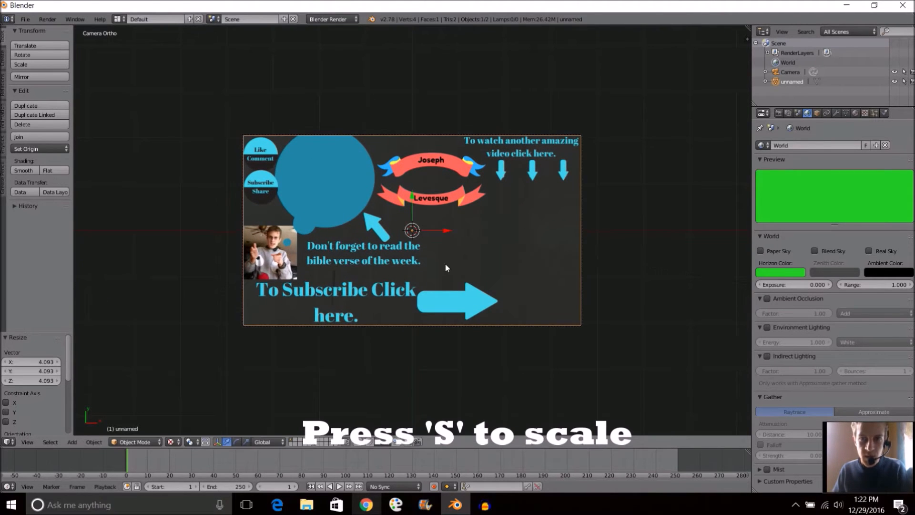
- Enlarge the image plane by a further factor of about 1.011, checking its coverage of the frame with test renders before and after
key(F12)
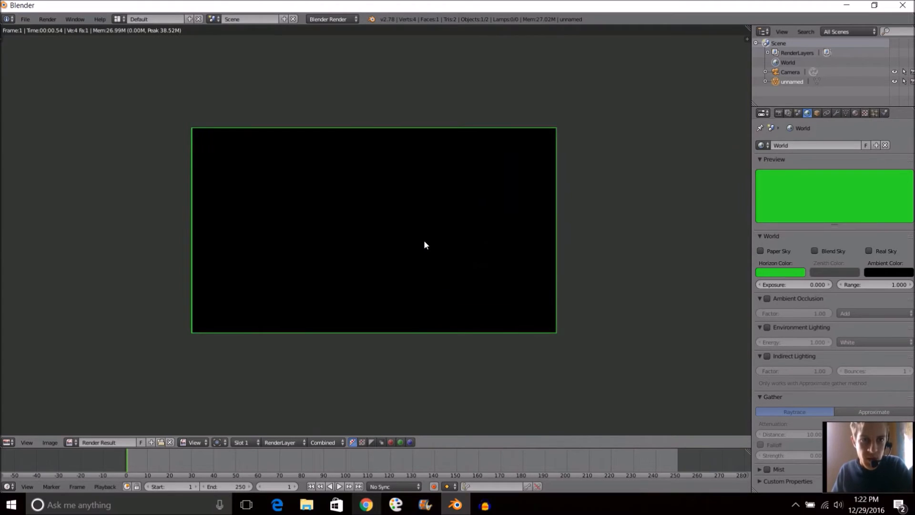
key(Escape)
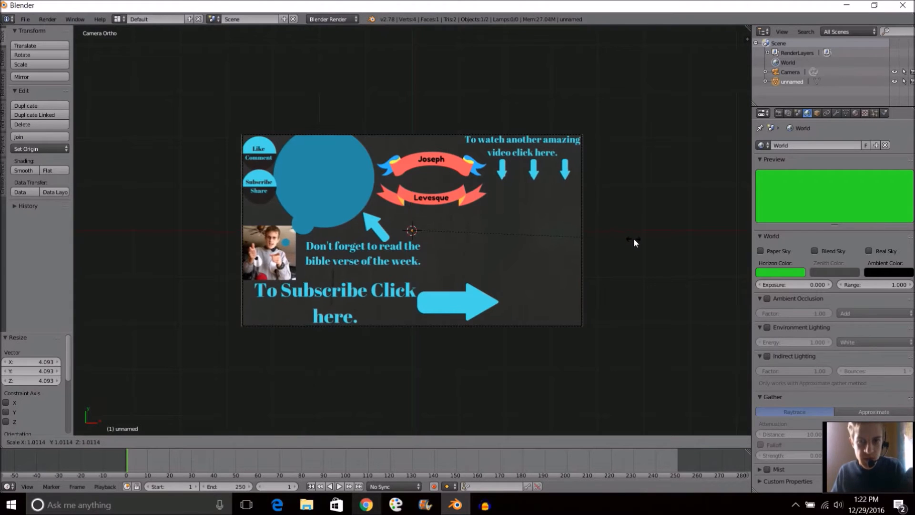
key(F12)
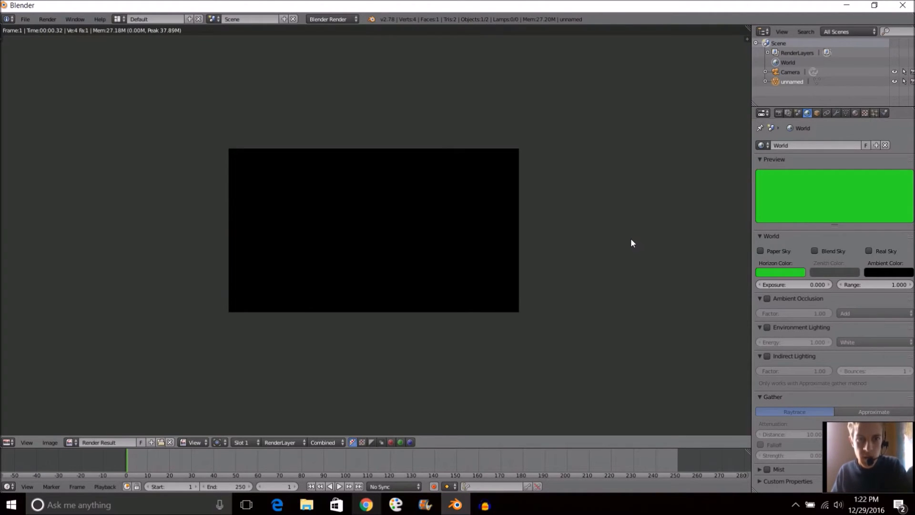
key(Escape)
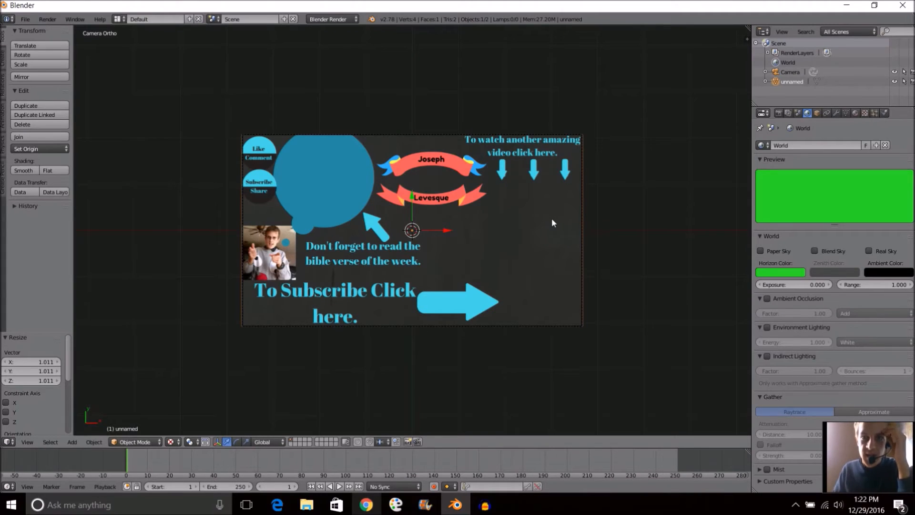
- Make the image plane's material shadeless and render the frame to check the image
click(856, 115)
click(837, 387)
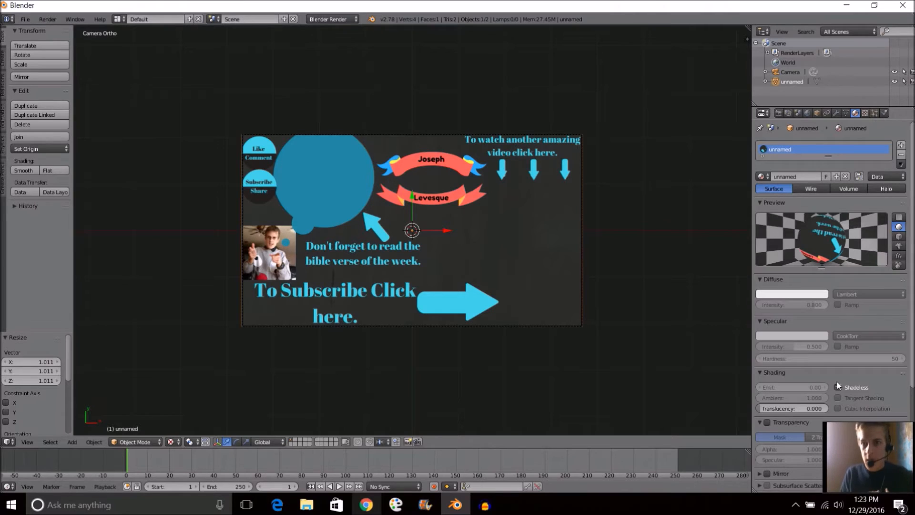
key(F12)
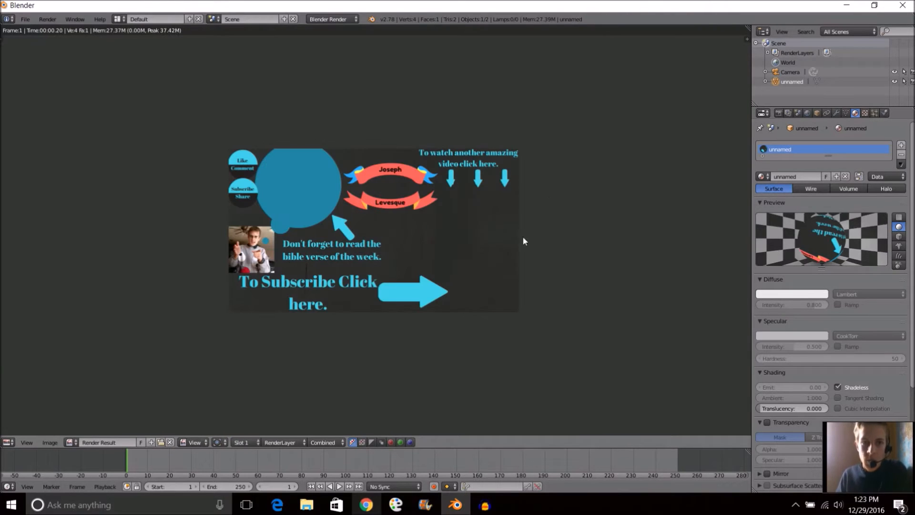